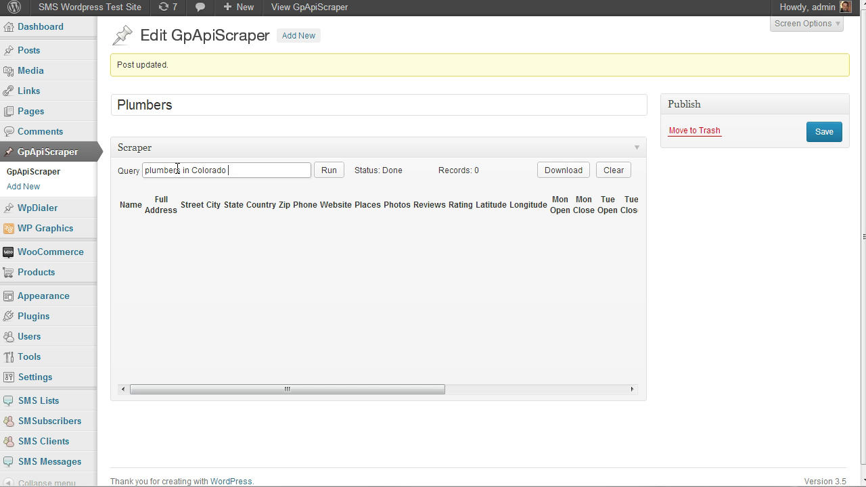
Scrape 60 Colorado Springs plumber records and scroll the table right to the state, zip, phone and website columns
left_click(330, 172)
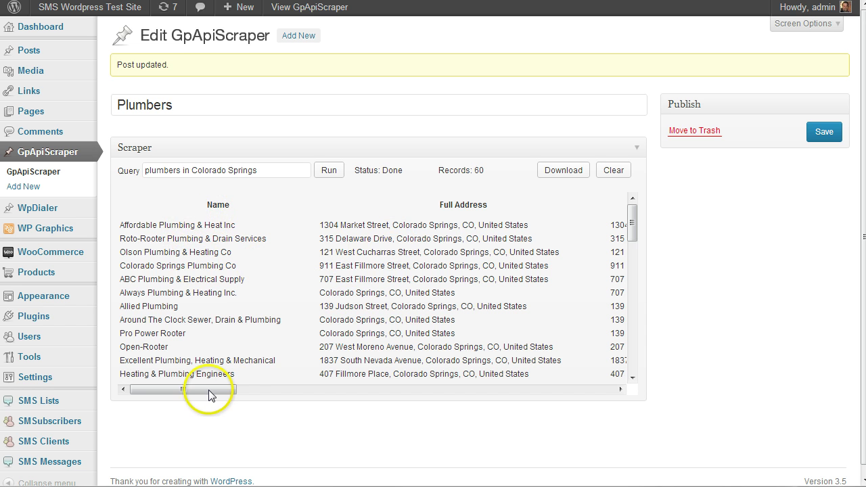
left_click_drag(234, 388, 362, 376)
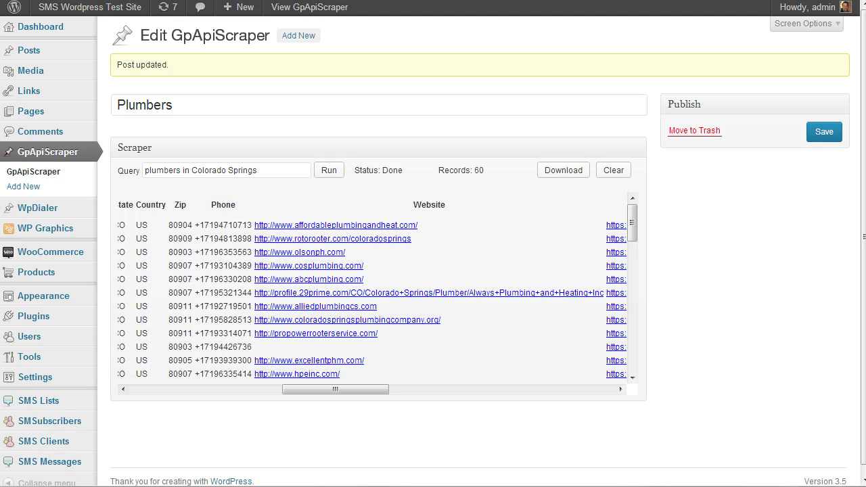
left_click(353, 435)
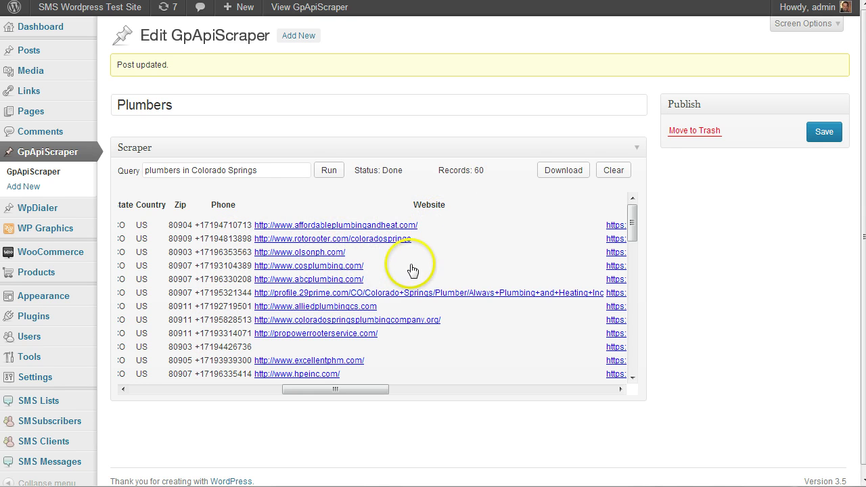
scroll(341, 313, "down", 3)
scroll(340, 313, "down", 3)
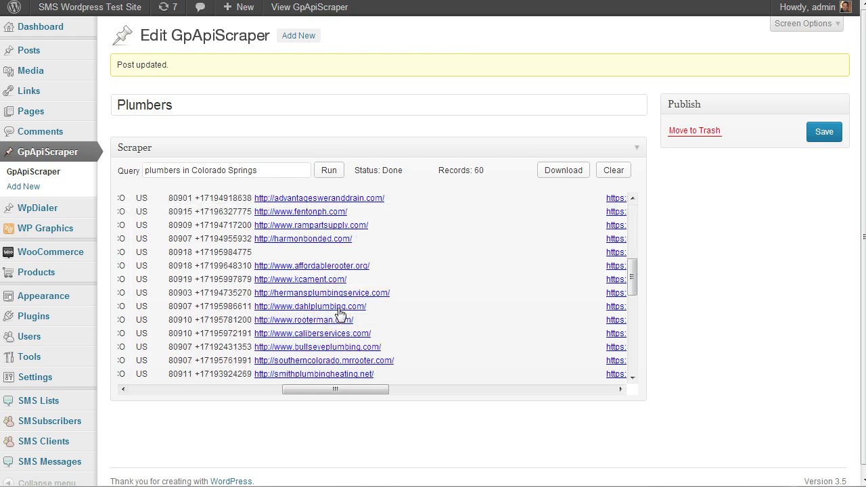
scroll(338, 315, "down", 2)
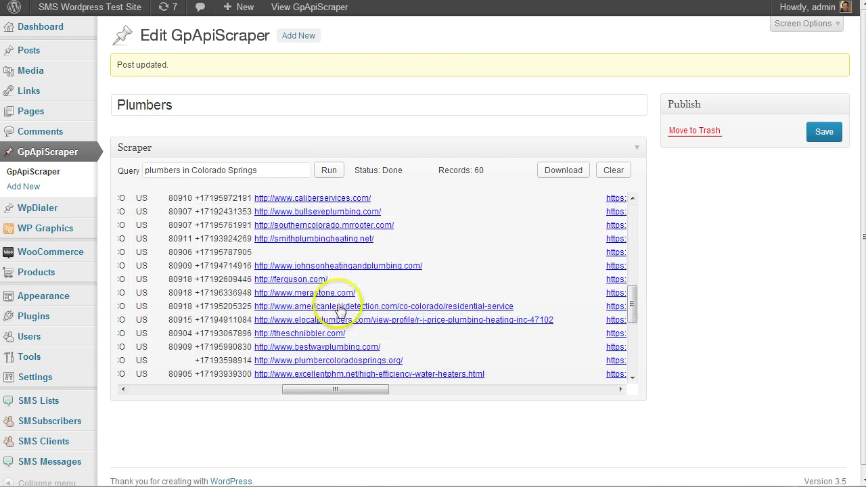
scroll(325, 297, "up", 2)
scroll(314, 272, "up", 2)
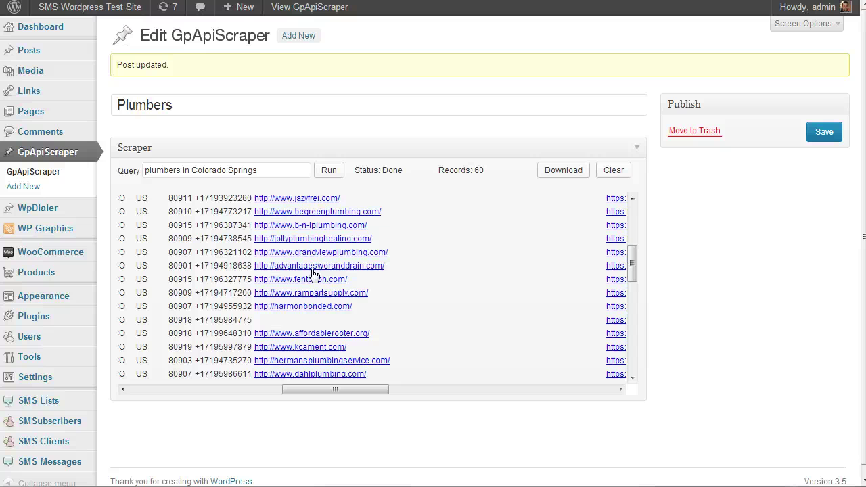
scroll(313, 272, "up", 5)
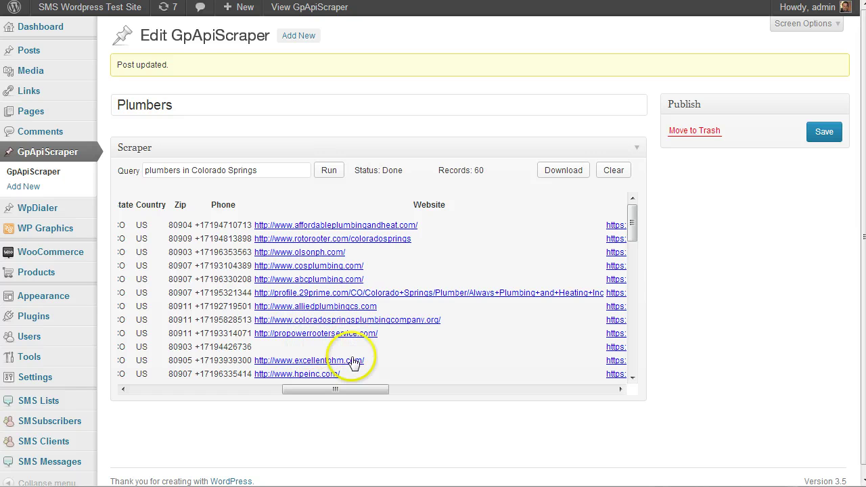
Scroll the results table right to the Places, Photos, Reviews and Rating columns
left_click_drag(346, 392, 440, 382)
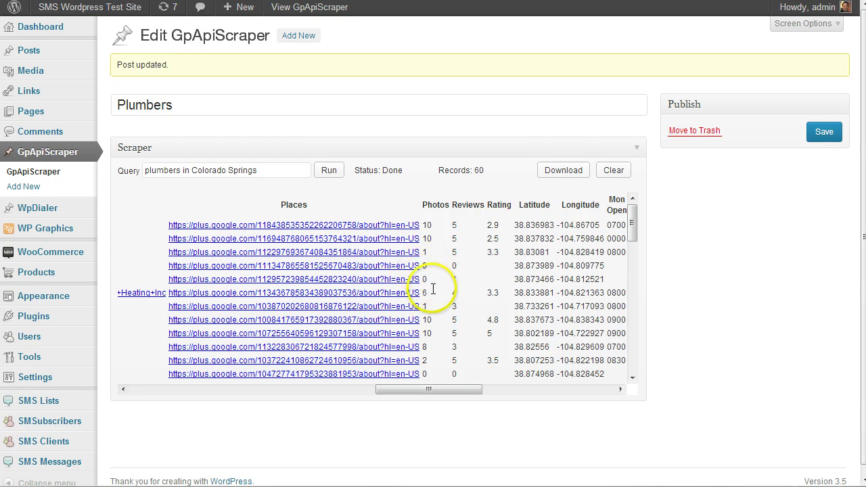
scroll(433, 297, "down", 3)
scroll(434, 298, "up", 4)
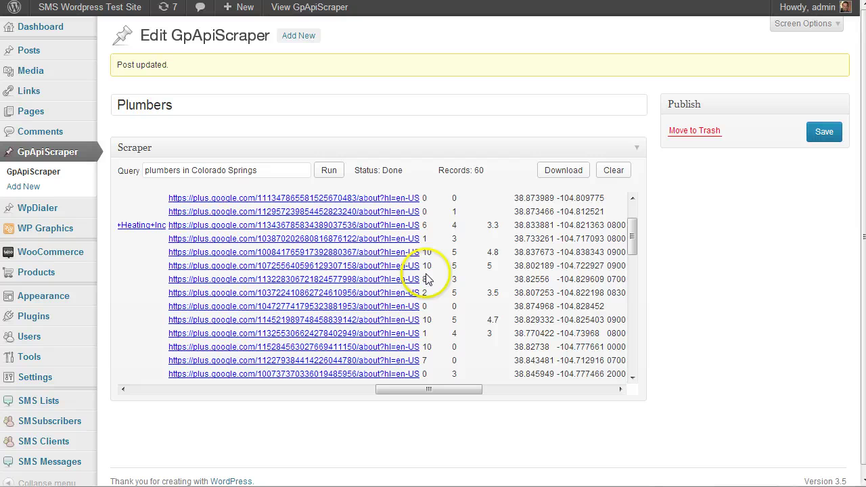
left_click(404, 265)
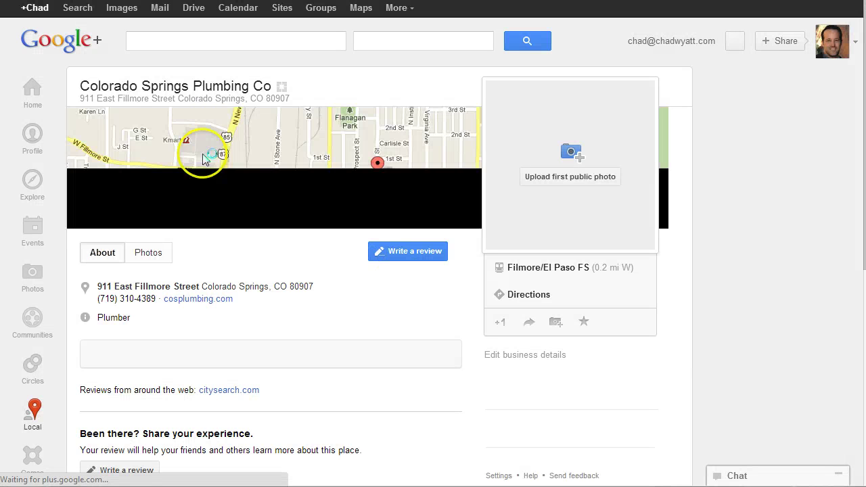
scroll(331, 268, "down", 1)
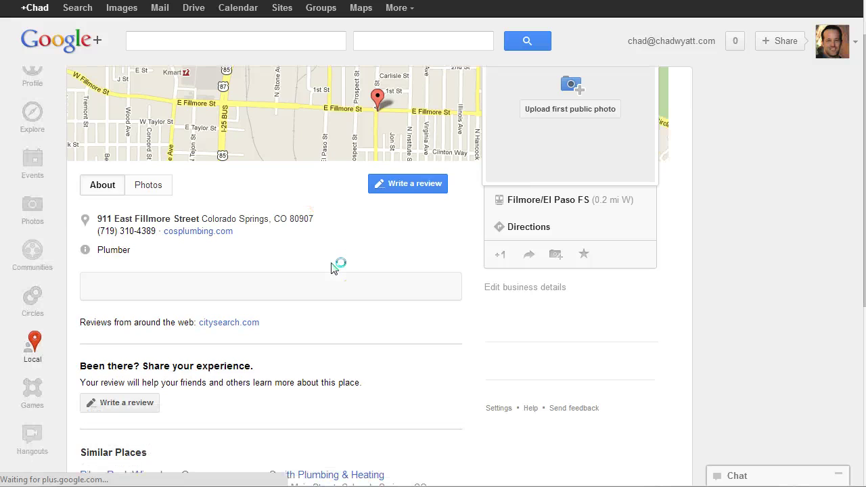
scroll(312, 200, "up", 1)
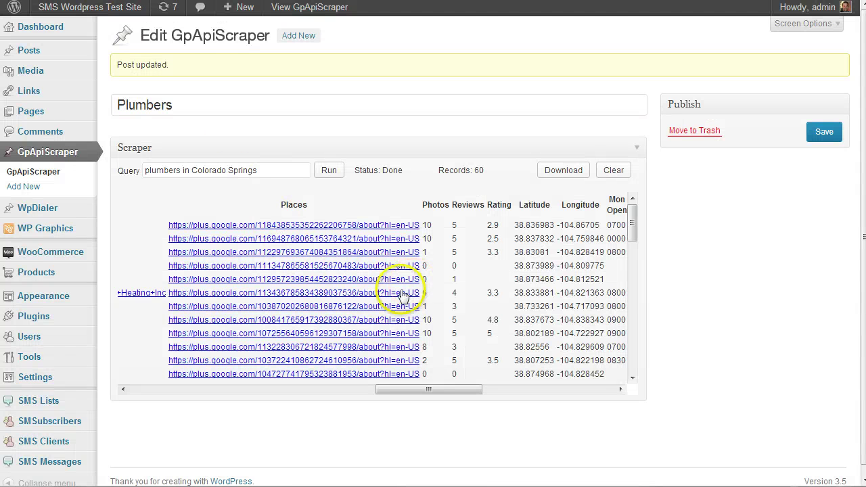
left_click(377, 377)
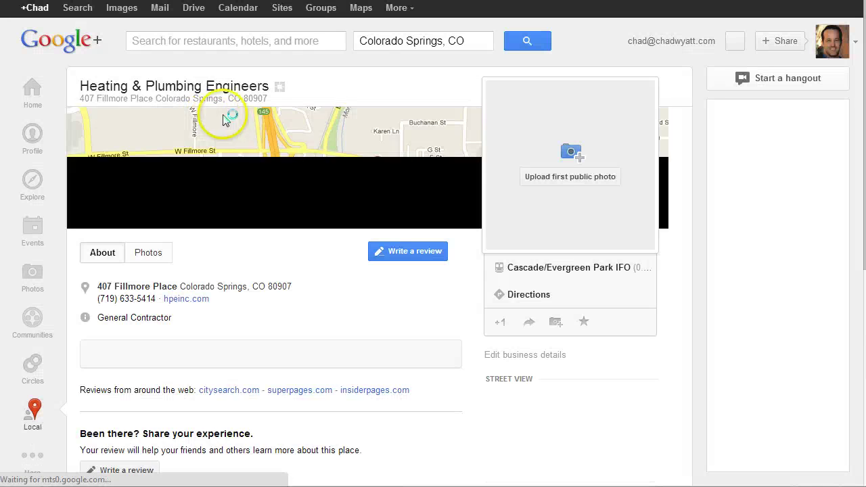
scroll(345, 319, "down", 2)
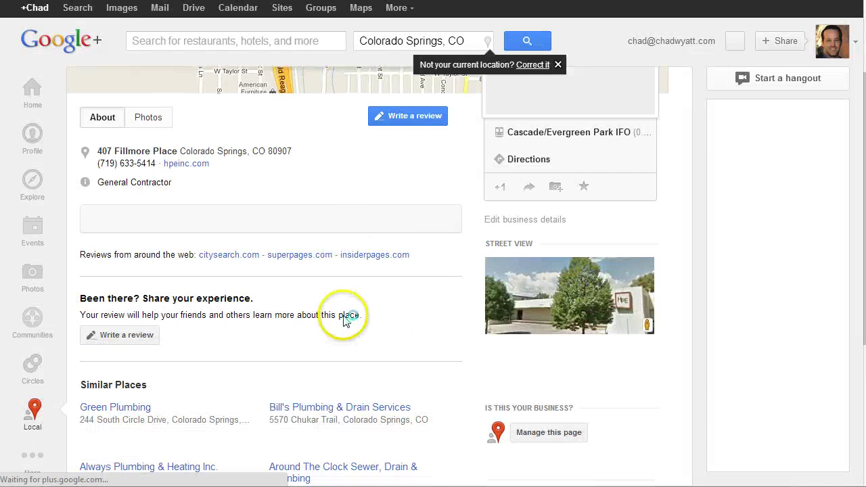
scroll(345, 319, "up", 2)
left_click(147, 252)
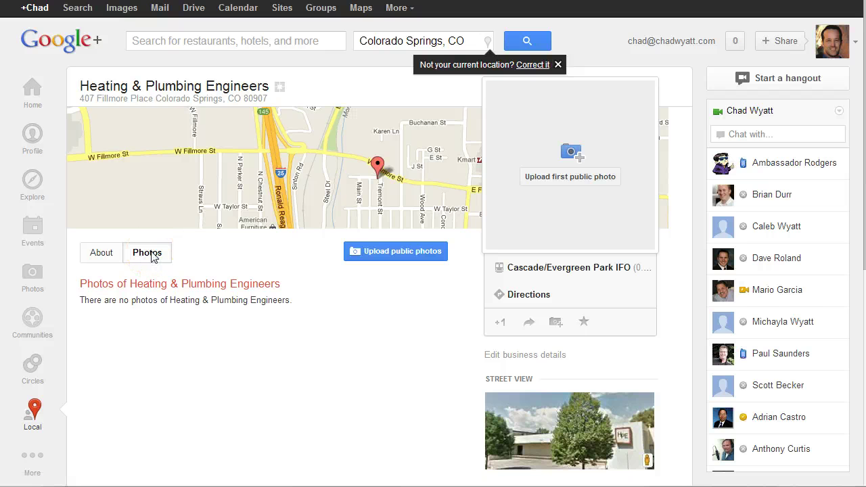
left_click(111, 256)
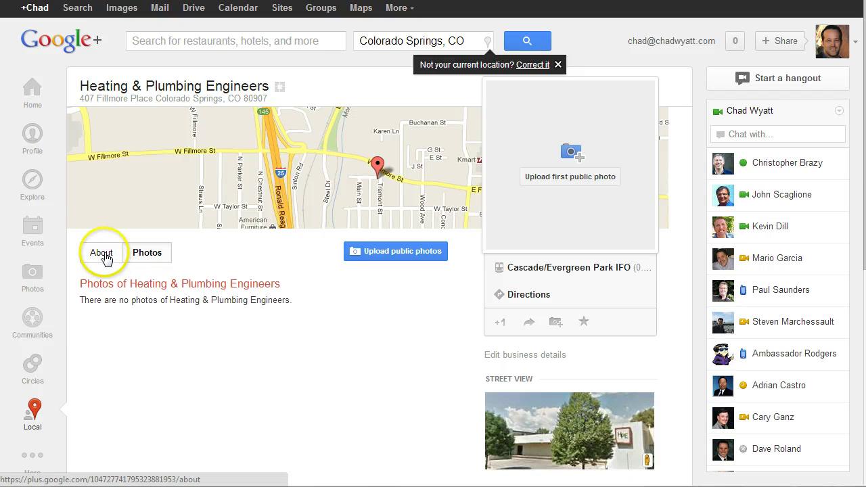
scroll(241, 280, "down", 5)
scroll(247, 280, "up", 5)
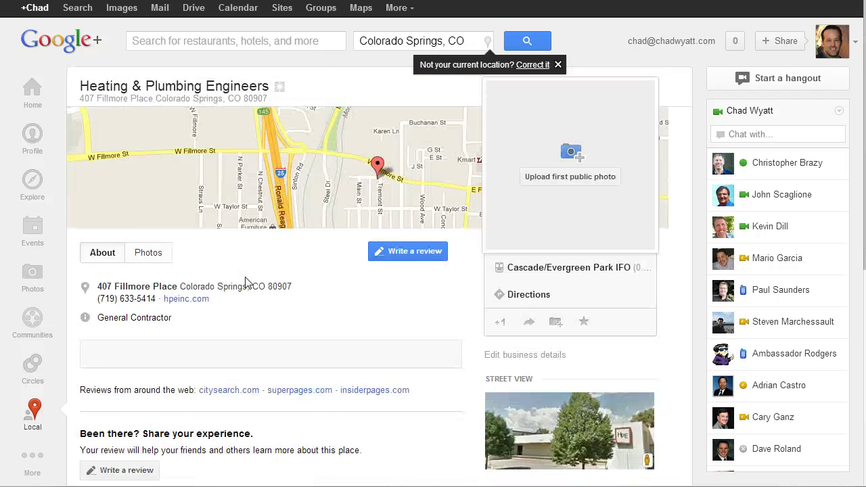
scroll(245, 282, "down", 6)
scroll(234, 267, "up", 6)
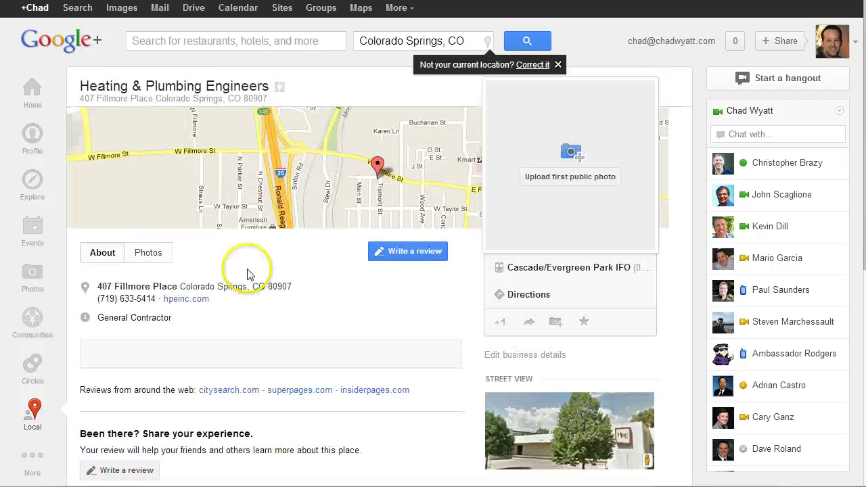
key("ctrl+Tab")
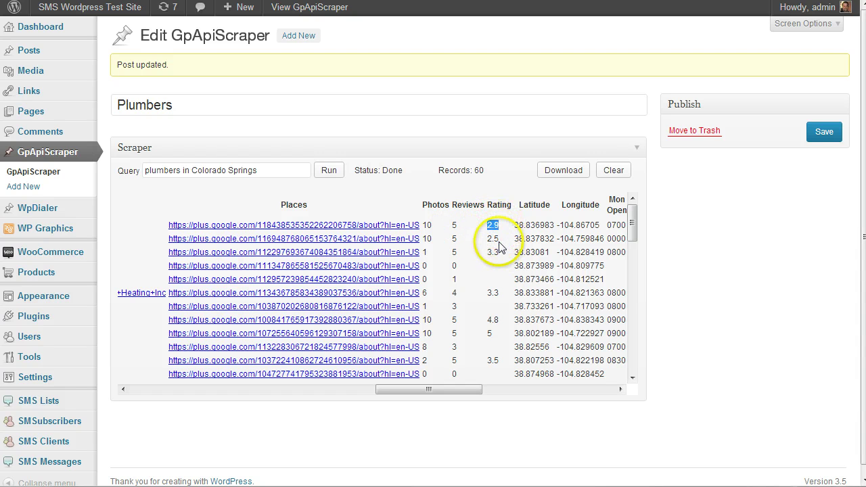
left_click(404, 241)
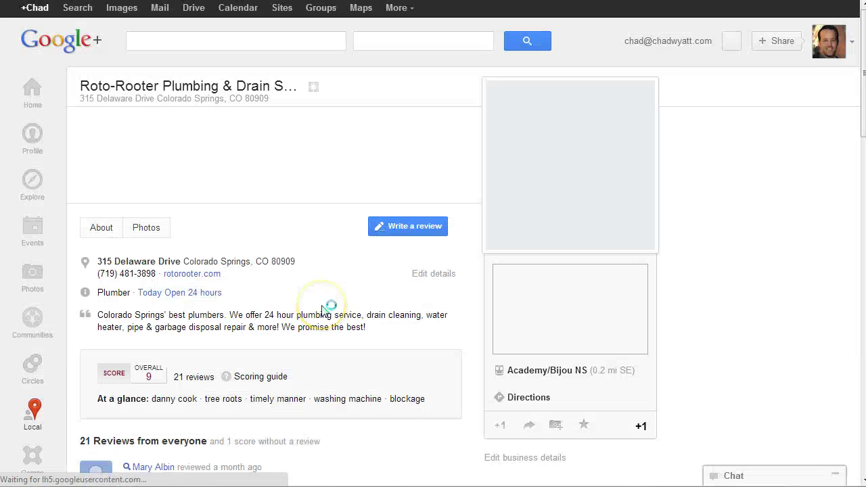
scroll(325, 310, "down", 2)
scroll(328, 308, "down", 2)
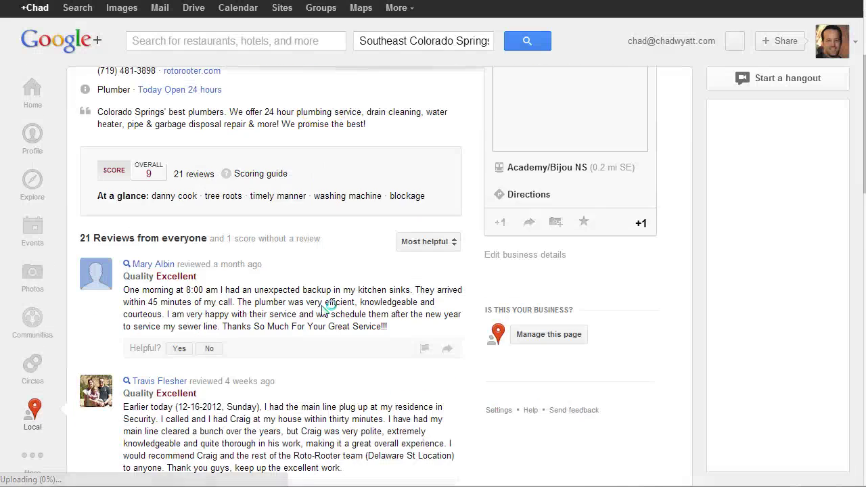
scroll(263, 334, "down", 3)
scroll(222, 269, "down", 3)
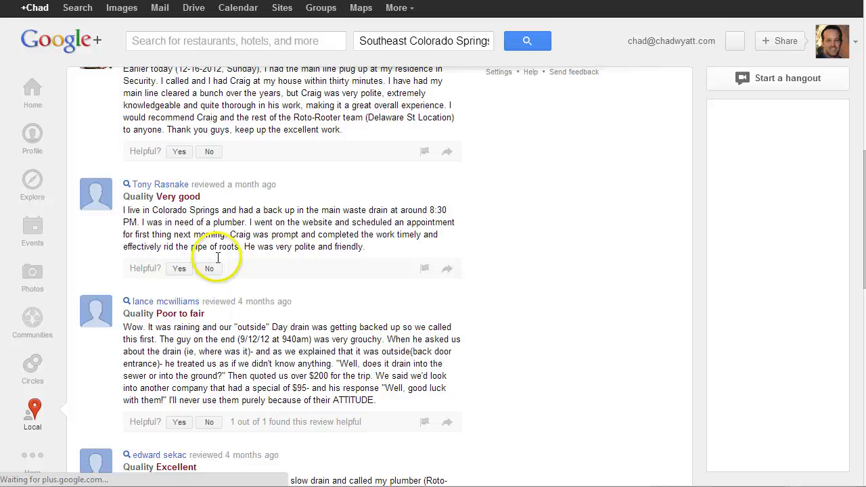
scroll(213, 277, "down", 2)
scroll(210, 280, "down", 3)
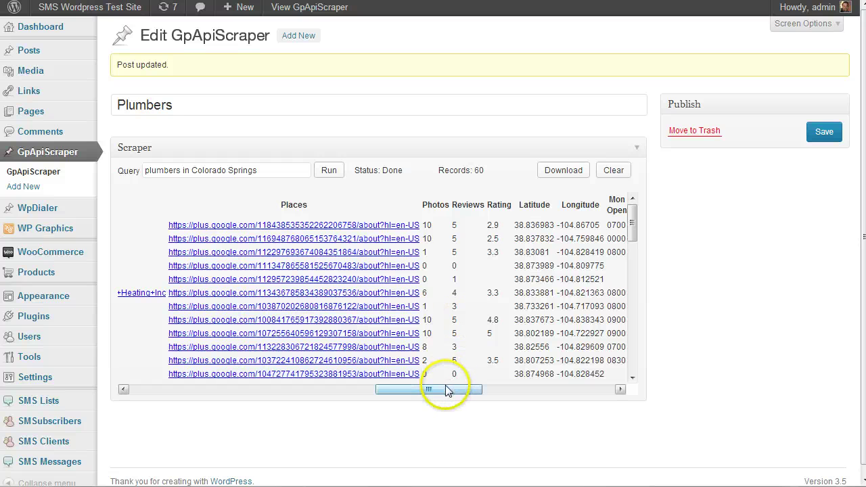
Review the Mon–Sun hours, Google ID and Query columns, then return to Name and edit the query
left_click_drag(445, 388, 516, 384)
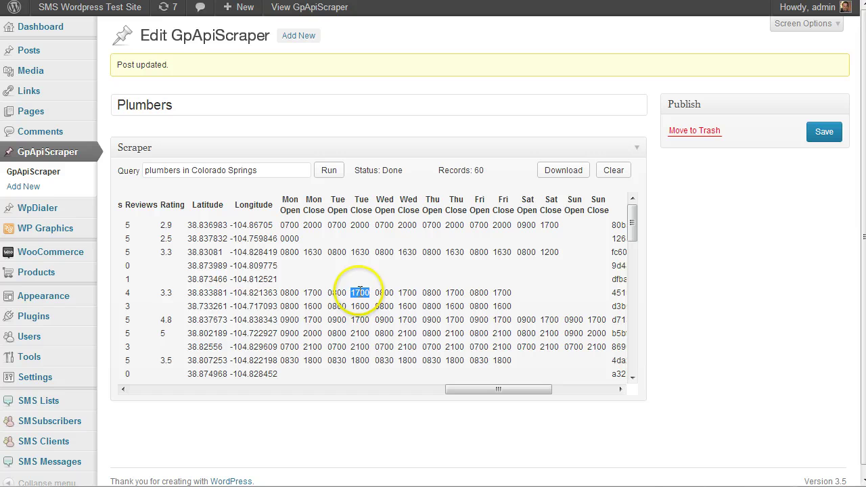
double_click(359, 307)
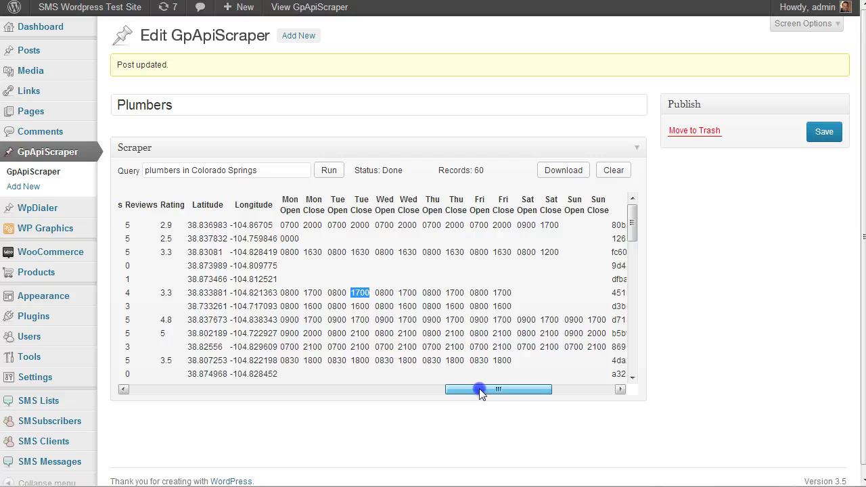
left_click_drag(481, 393, 562, 380)
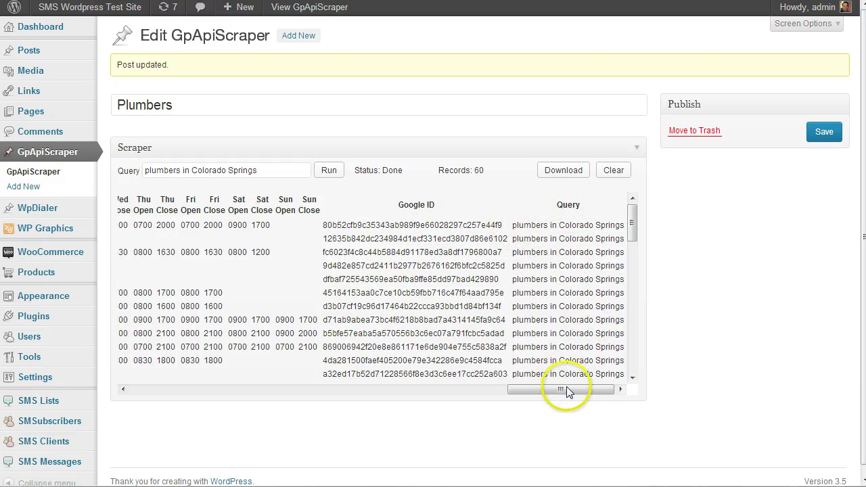
left_click_drag(566, 388, 131, 389)
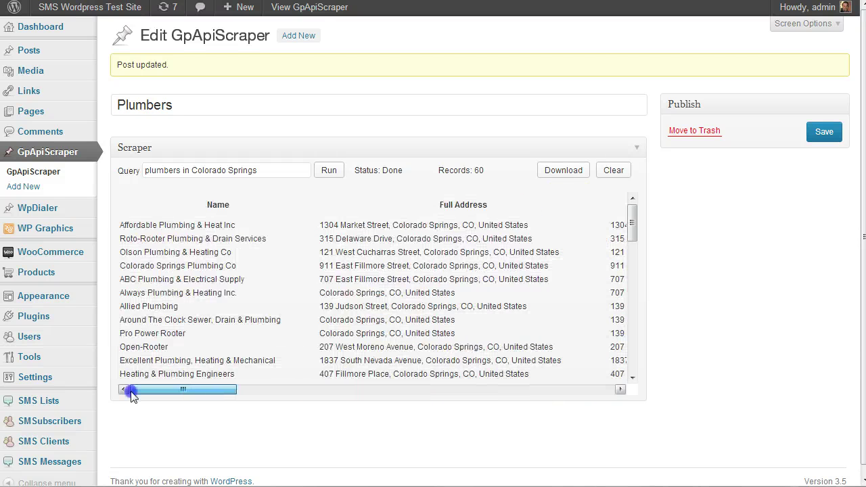
left_click(270, 170)
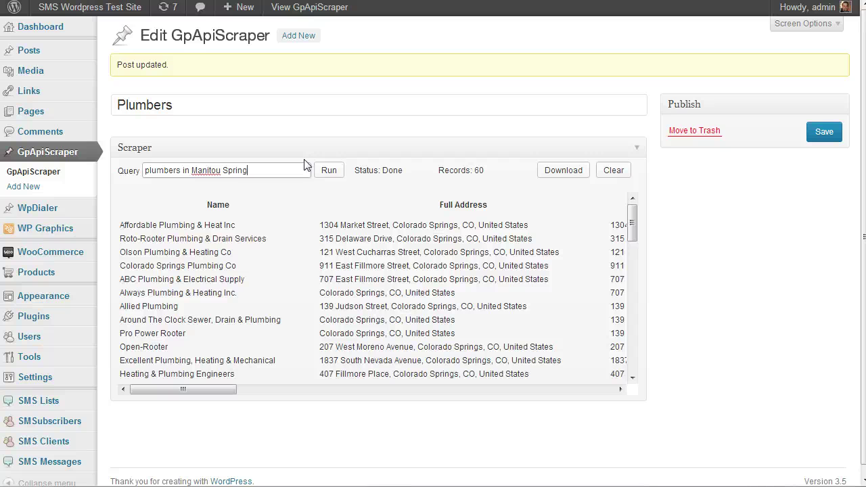
Run the plumbers in Manitou Springs query, bringing the record total to 120
left_click(330, 172)
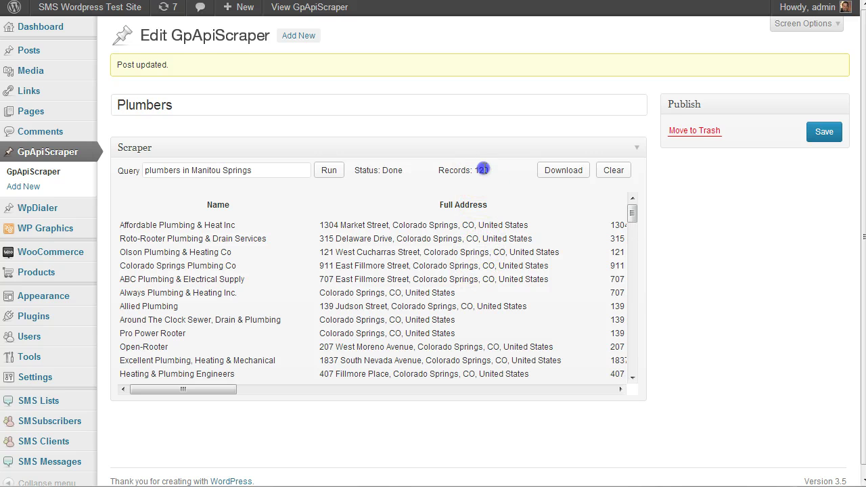
triple_click(482, 169)
left_click(486, 174)
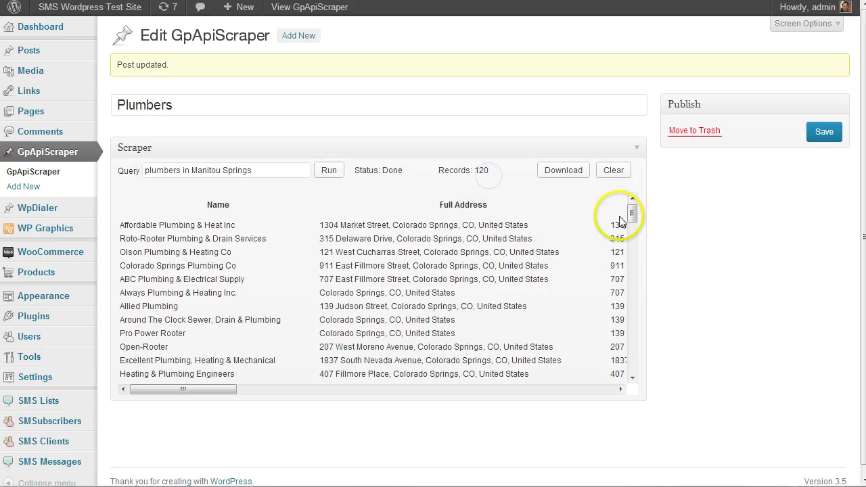
Download the 120 records as download (48).csv and open it in Excel
left_click_drag(630, 216, 635, 374)
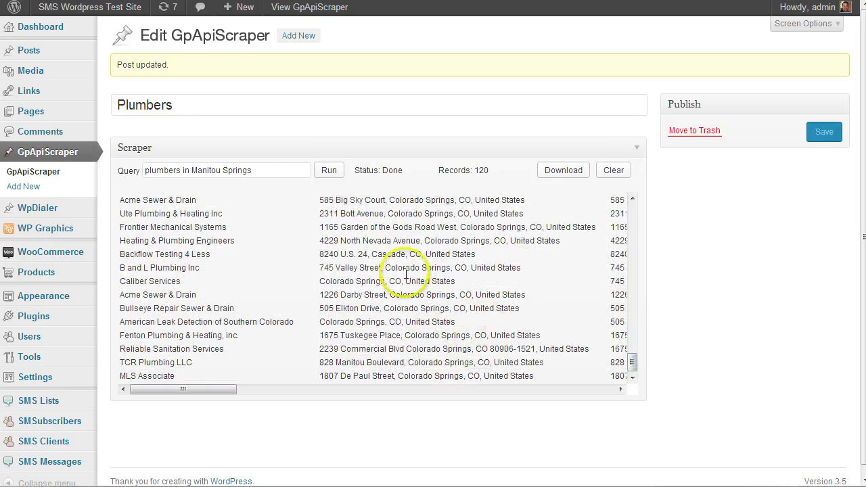
scroll(518, 308, "up", 20)
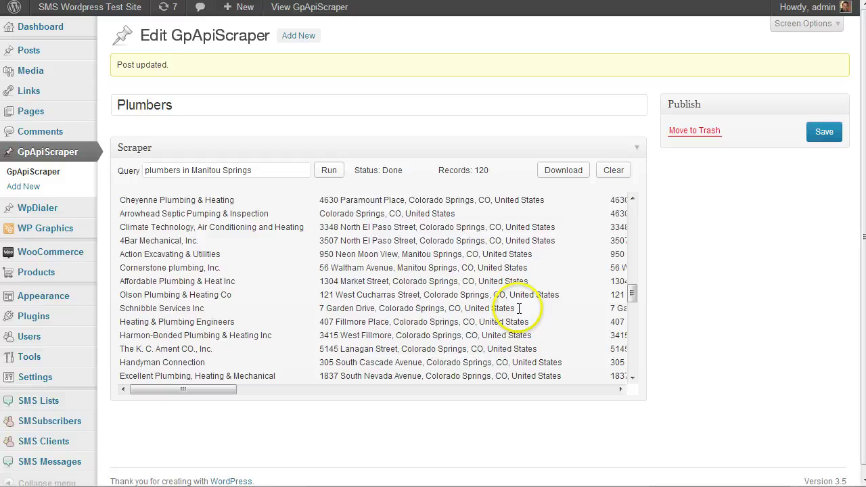
left_click(569, 172)
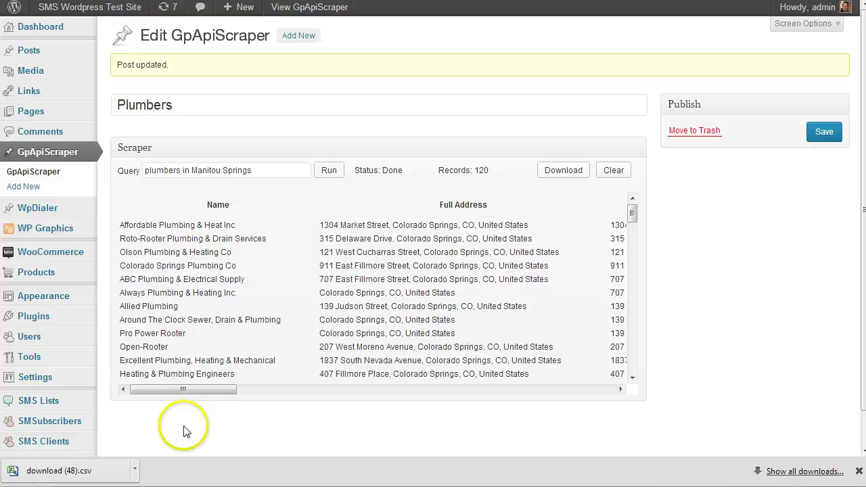
left_click(90, 477)
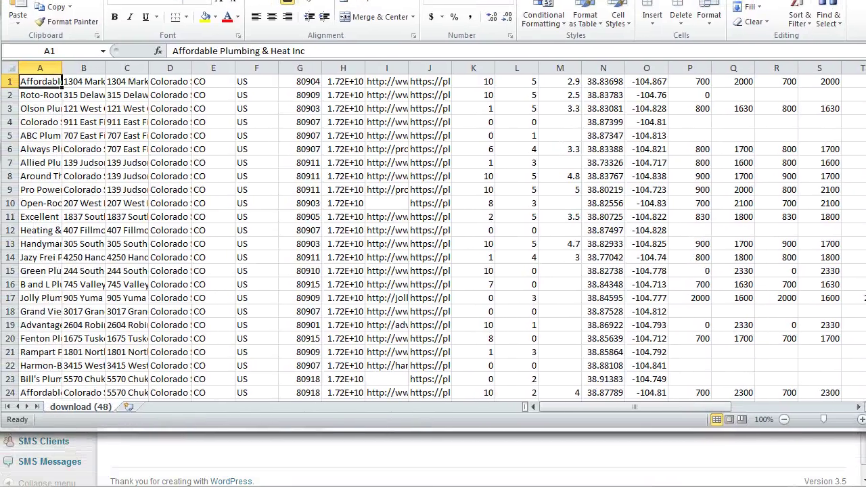
Widen column H so numbers show in full instead of 1.72E+10, then scroll through all 73 rows
scroll(312, 136, "down", 12)
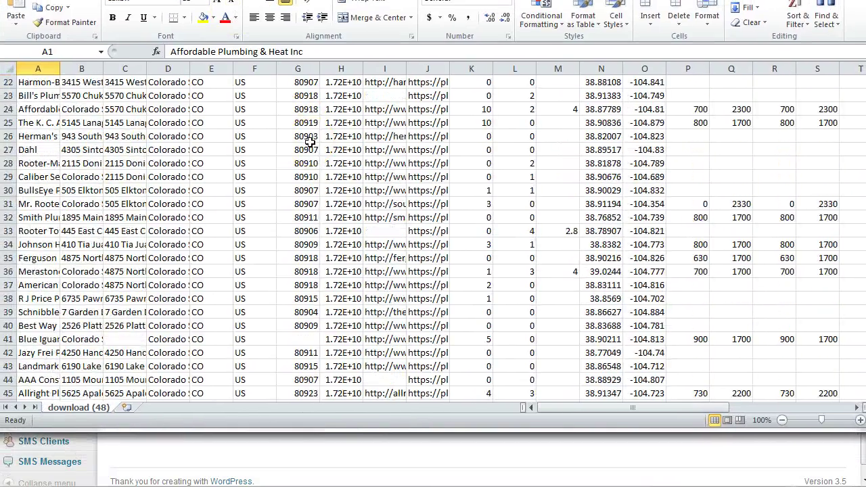
left_click_drag(363, 68, 420, 69)
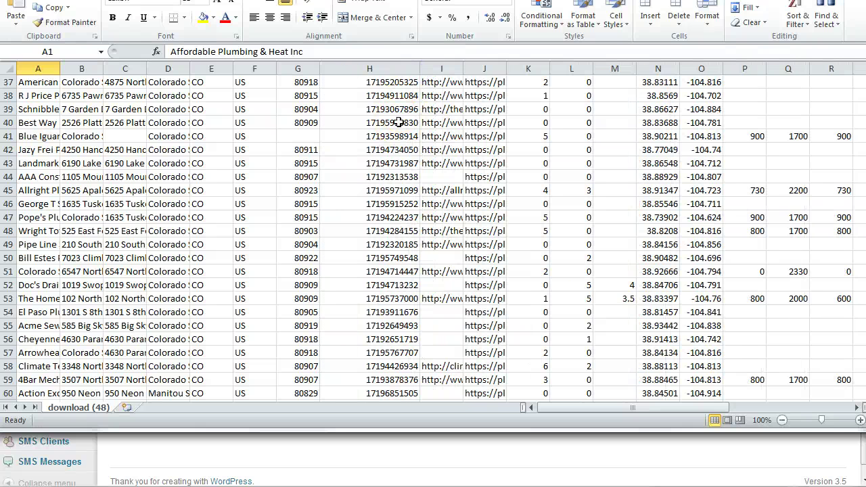
scroll(394, 145, "down", 6)
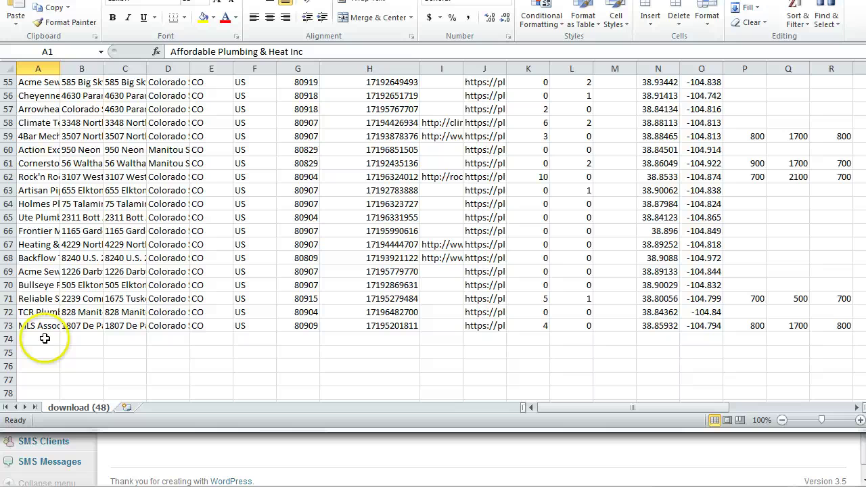
left_click(41, 151)
scroll(88, 152, "up", 3)
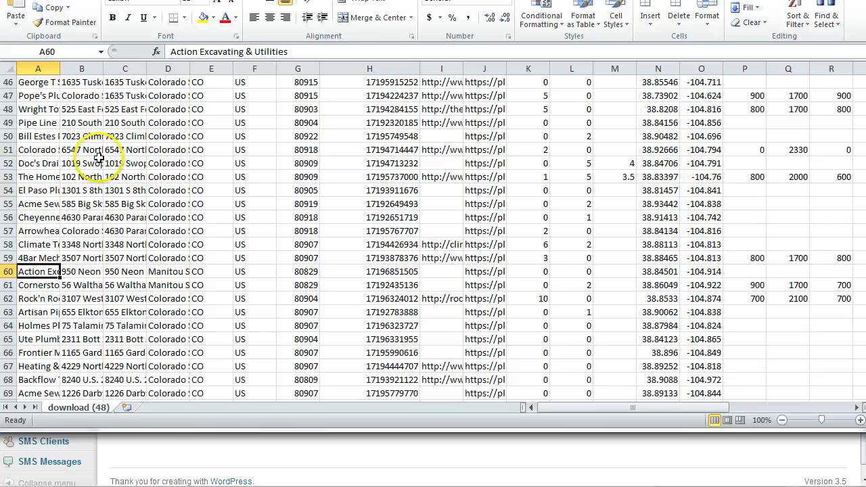
scroll(118, 193, "down", 4)
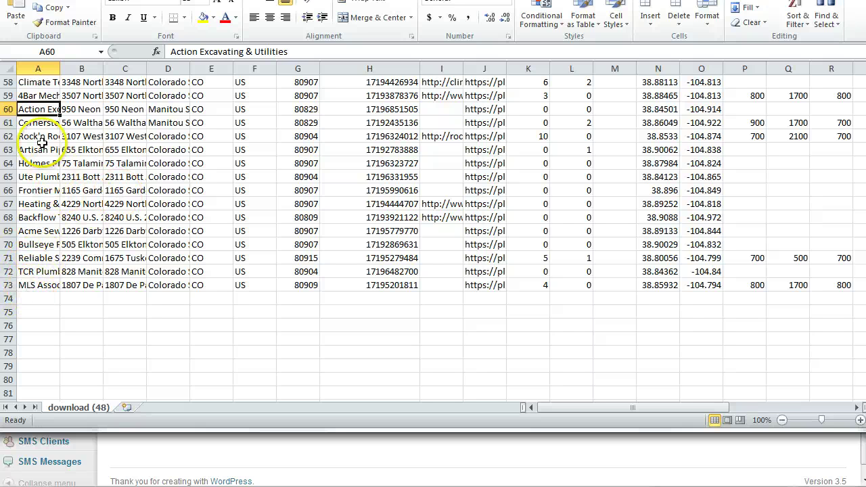
scroll(219, 213, "up", 3)
scroll(217, 215, "down", 1)
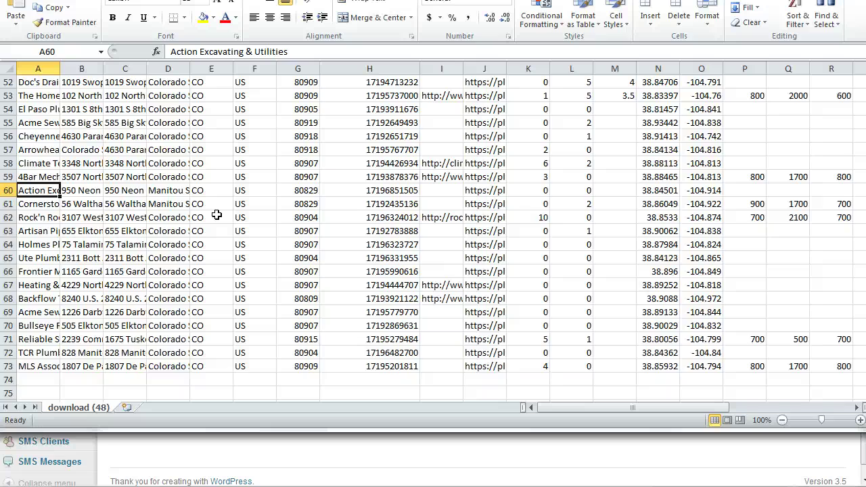
scroll(217, 215, "down", 1)
scroll(217, 215, "up", 13)
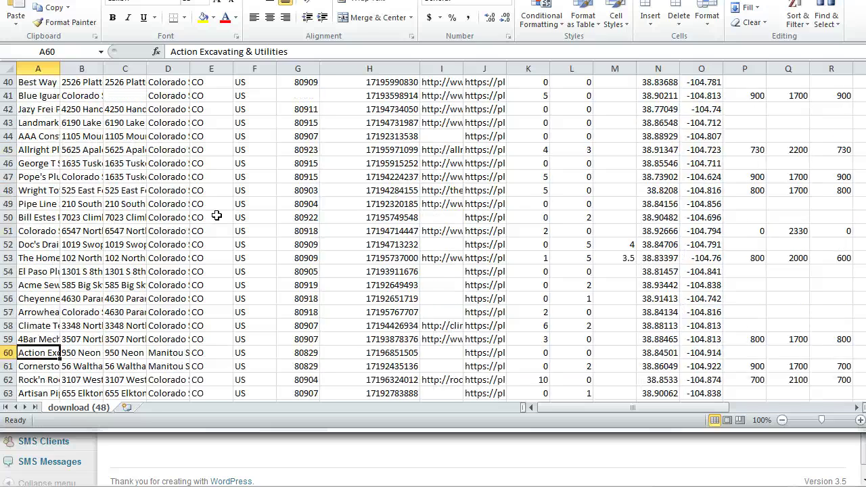
scroll(217, 215, "up", 5)
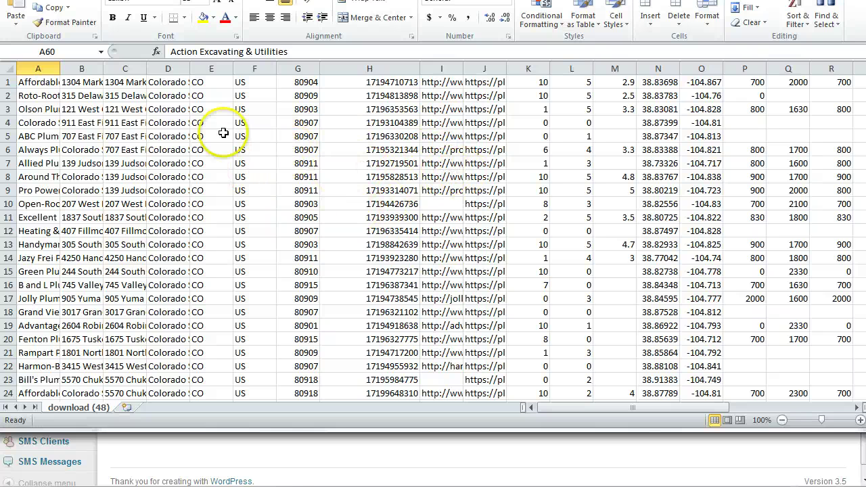
Inspect the values in cells K1, K4, K5 and L4, then switch back to the WordPress scraper page
left_click(46, 84)
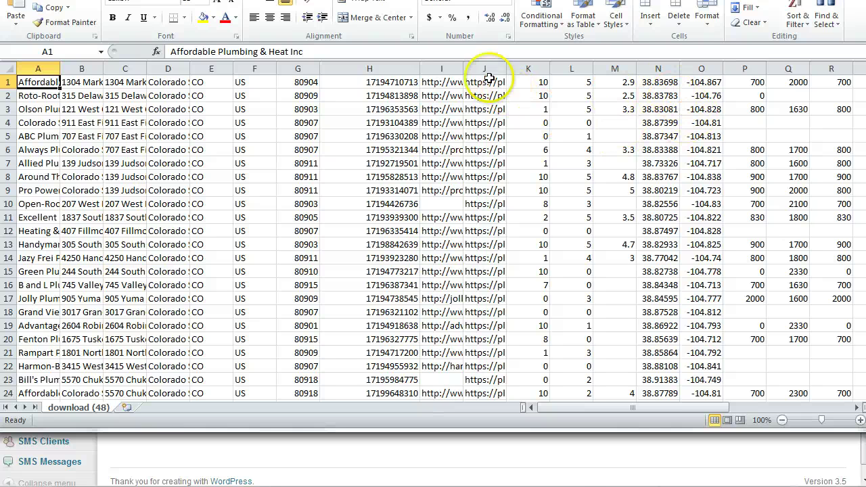
left_click(535, 85)
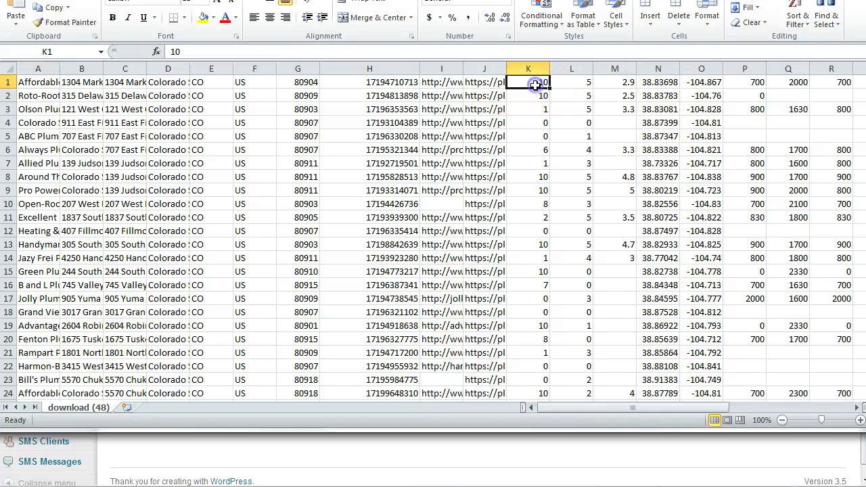
left_click(537, 123)
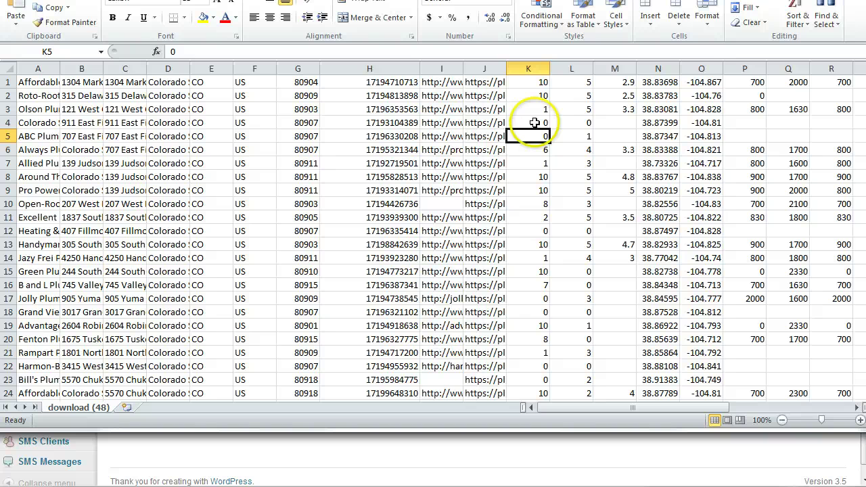
left_click(535, 122)
left_click(536, 137)
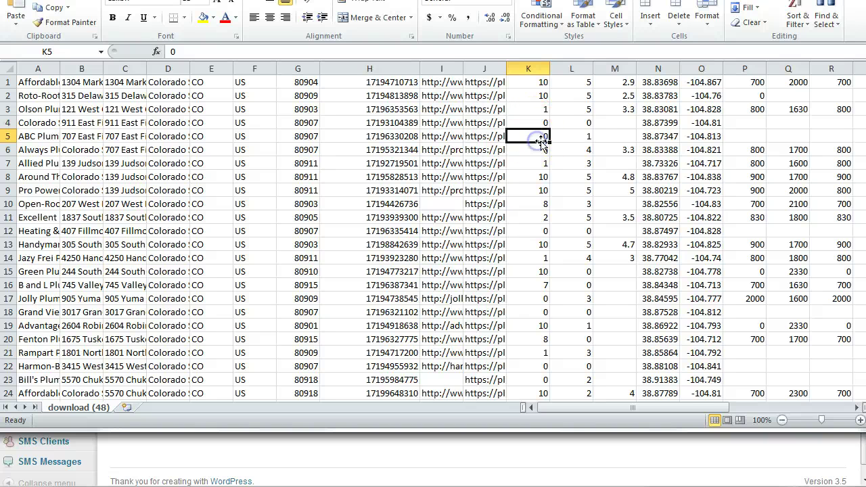
left_click(578, 122)
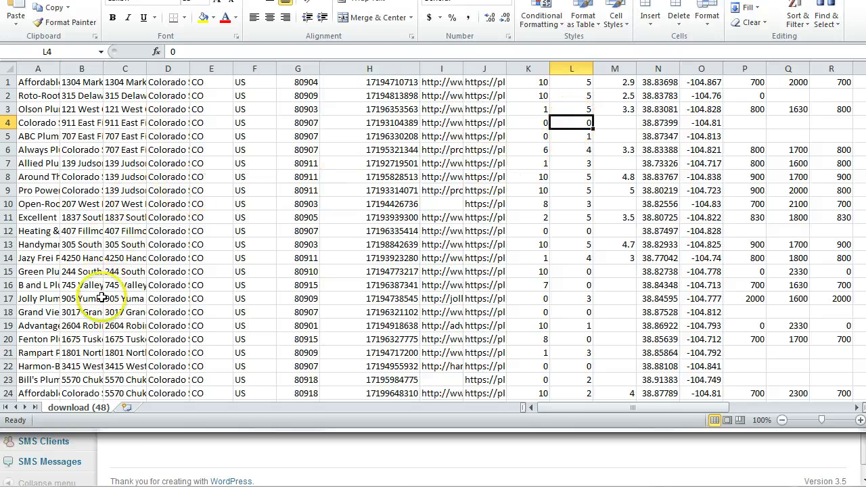
left_click(276, 459)
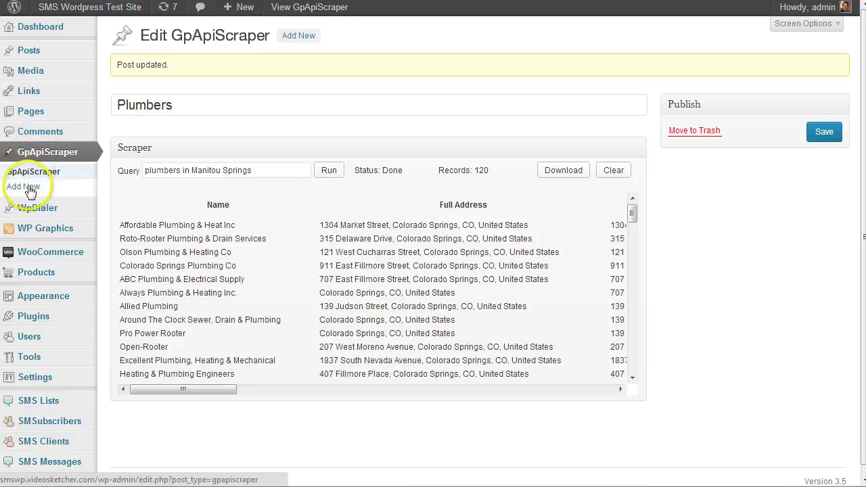
Open Your Profile from Users and view the masked Google API Key under GpApiScraper Google Key
mouse_move(34, 336)
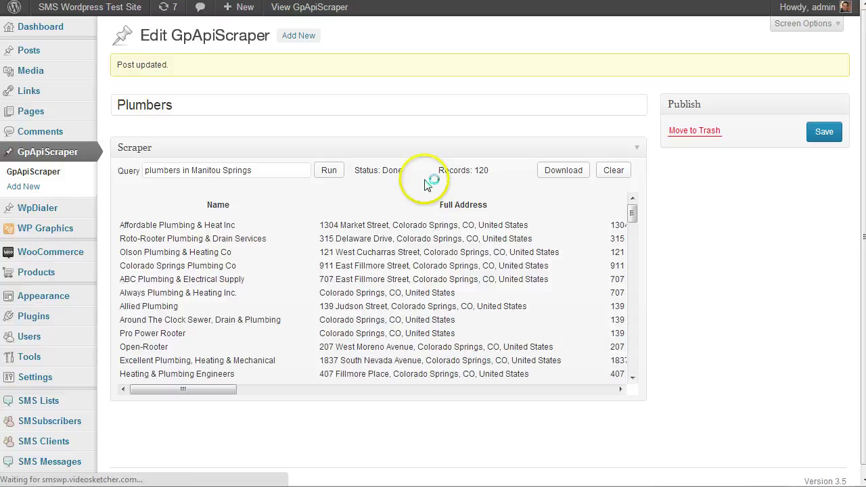
scroll(425, 184, "down", 10)
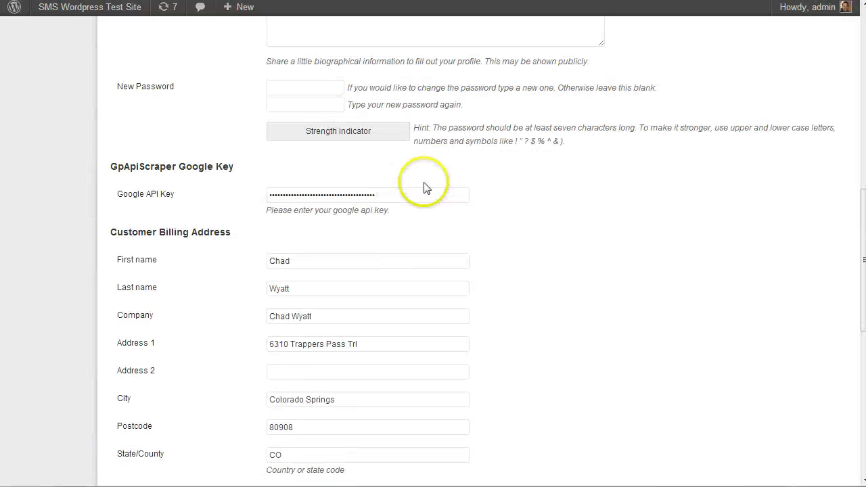
triple_click(308, 195)
left_click(226, 215)
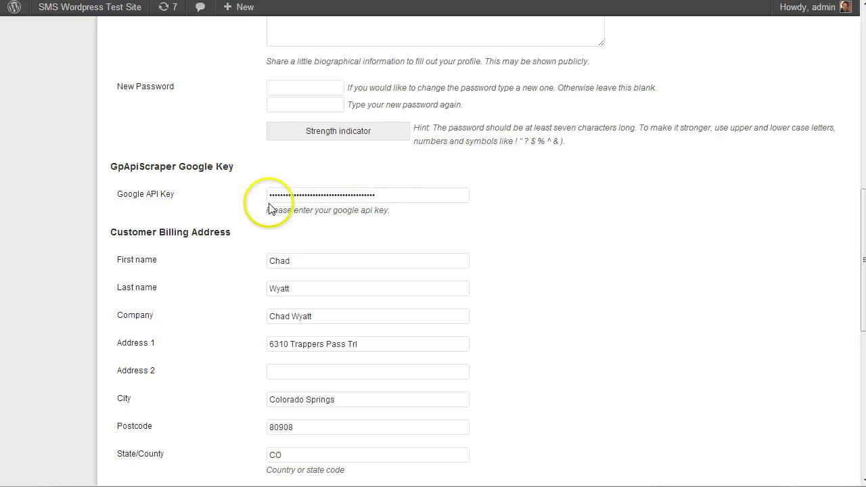
left_click(336, 195)
double_click(303, 195)
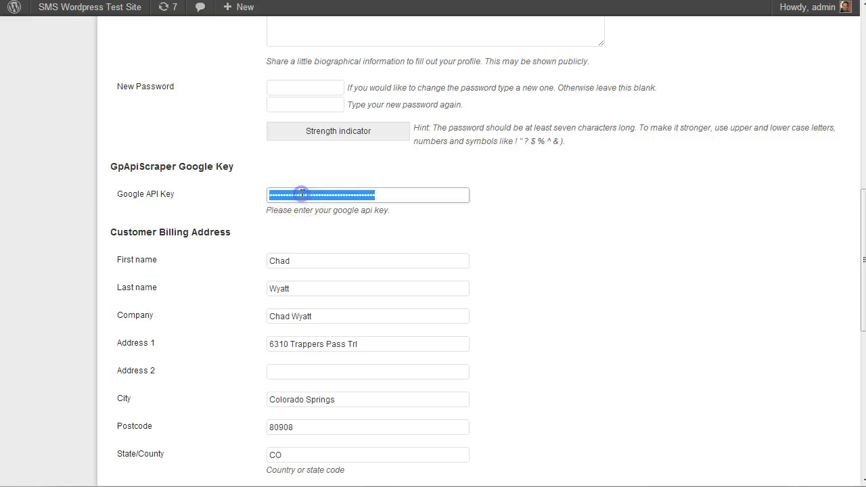
left_click(245, 209)
key("Home")
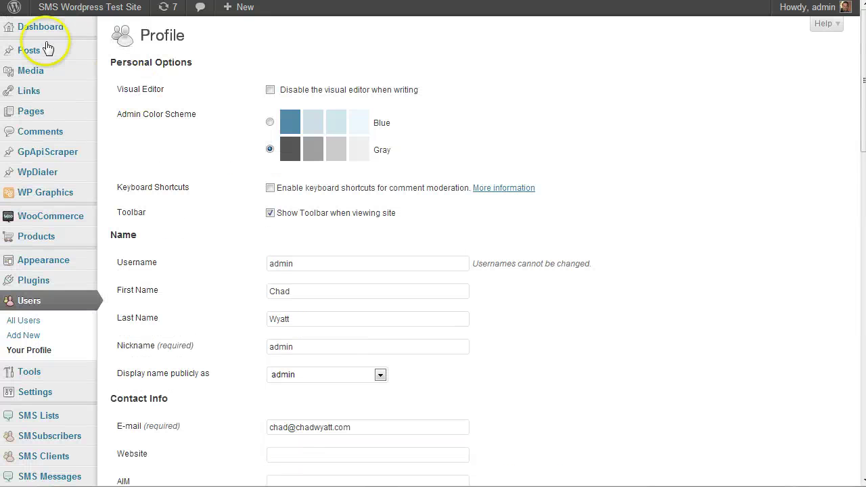
mouse_move(14, 7)
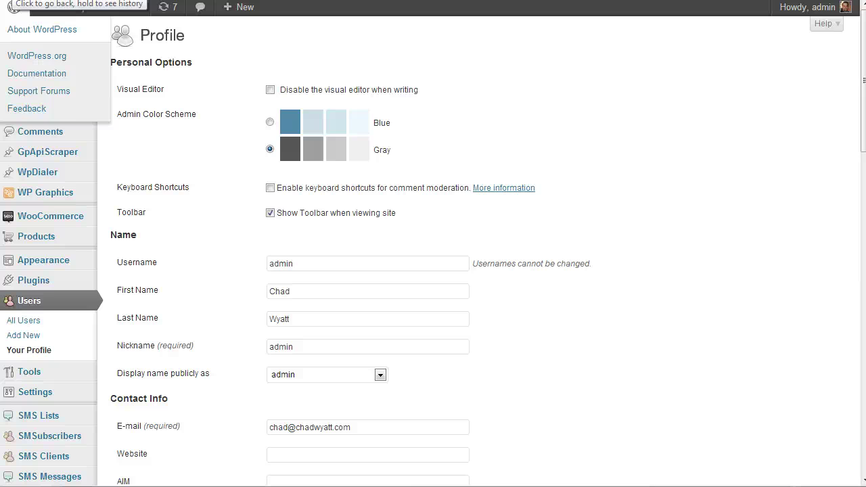